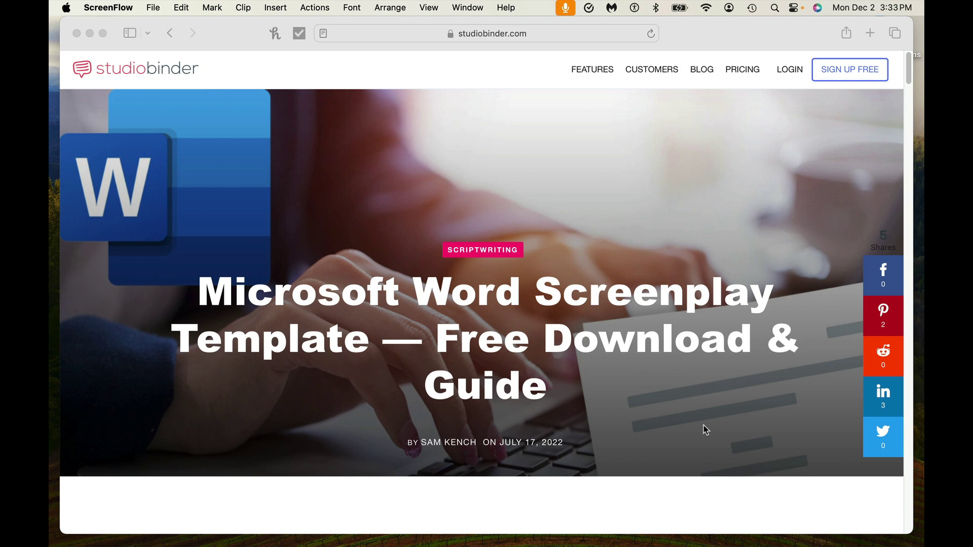
- Scroll the StudioBinder article in Safari down to the 'Microsoft Word Screenplay Template — Download' section
click(706, 430)
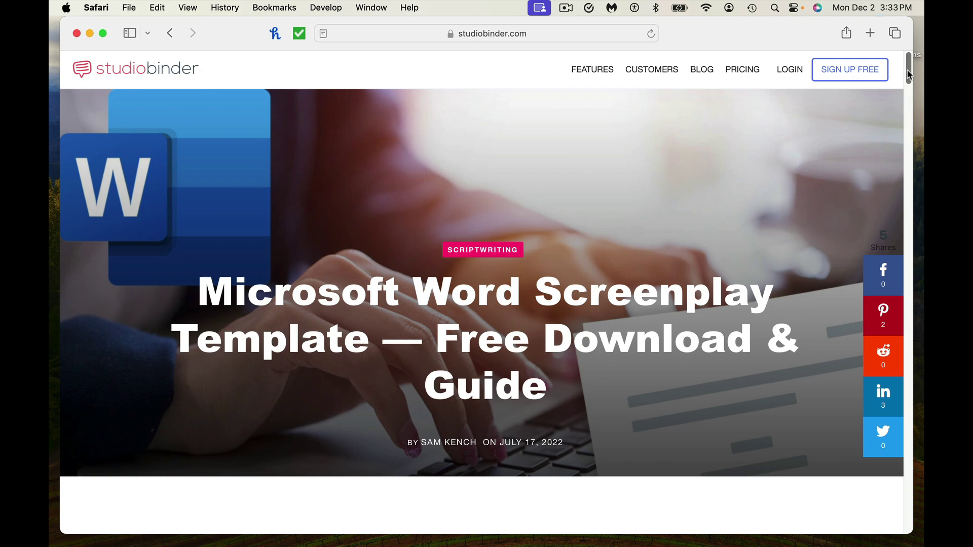
drag(909, 75, 910, 209)
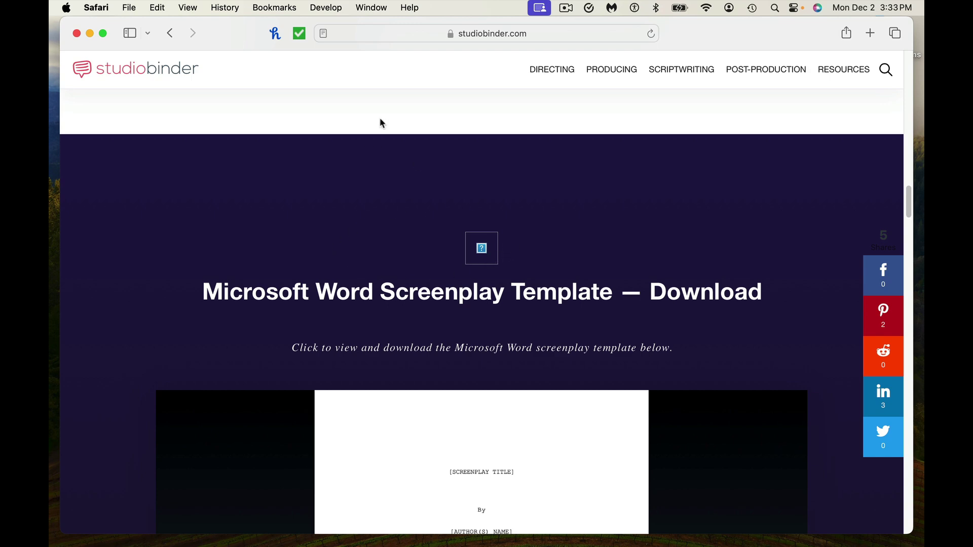
- Minimize Safari and scroll the StudioBinder Word template down to the annotated element guide on page 3
click(91, 34)
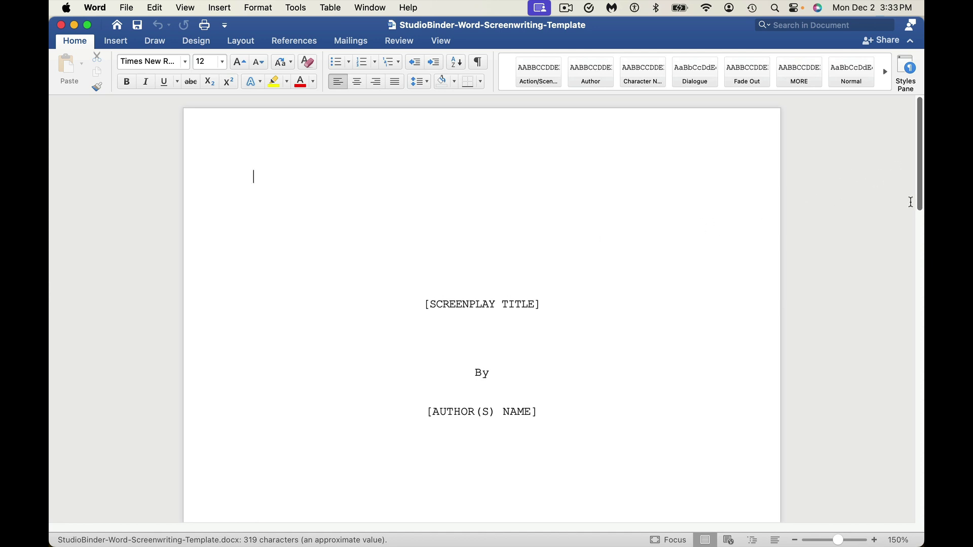
drag(920, 169, 920, 184)
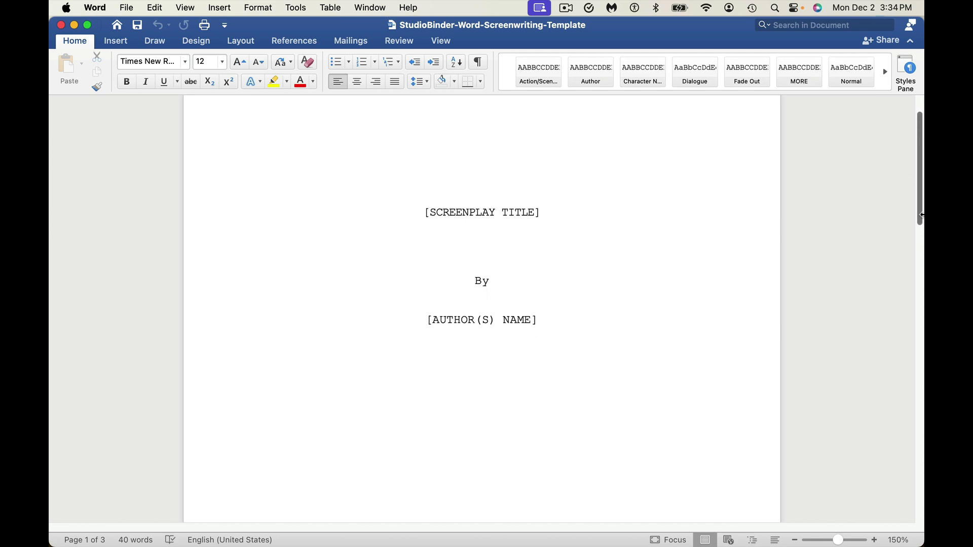
drag(918, 199, 917, 271)
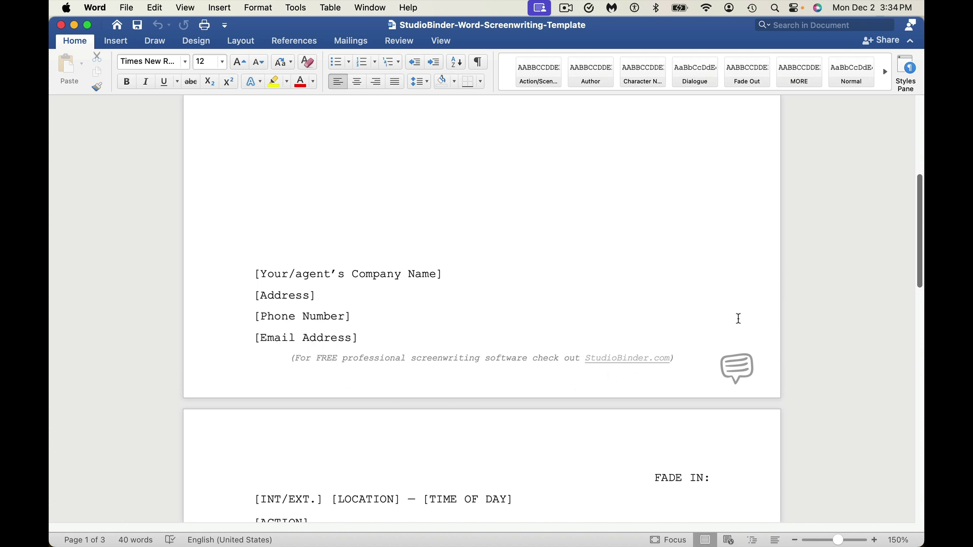
drag(919, 247, 919, 302)
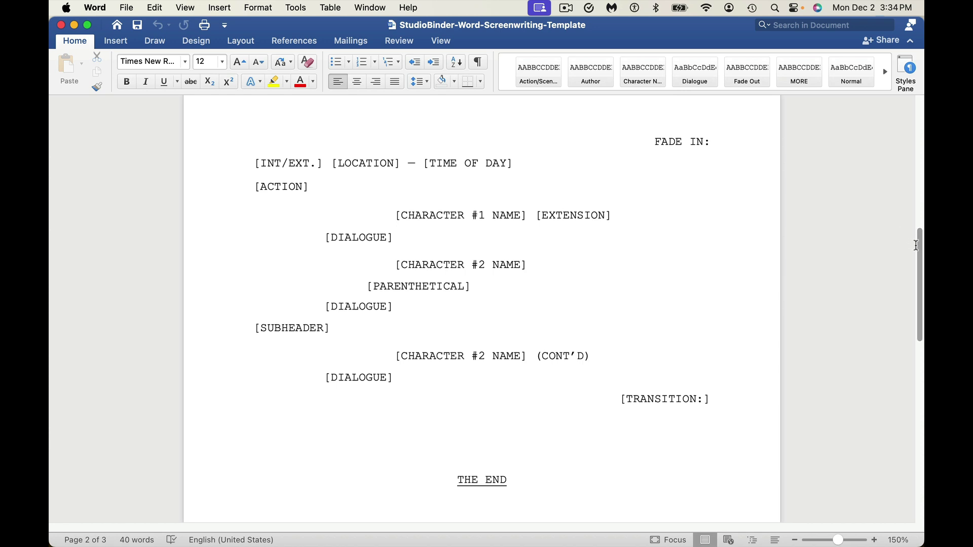
drag(918, 247, 922, 378)
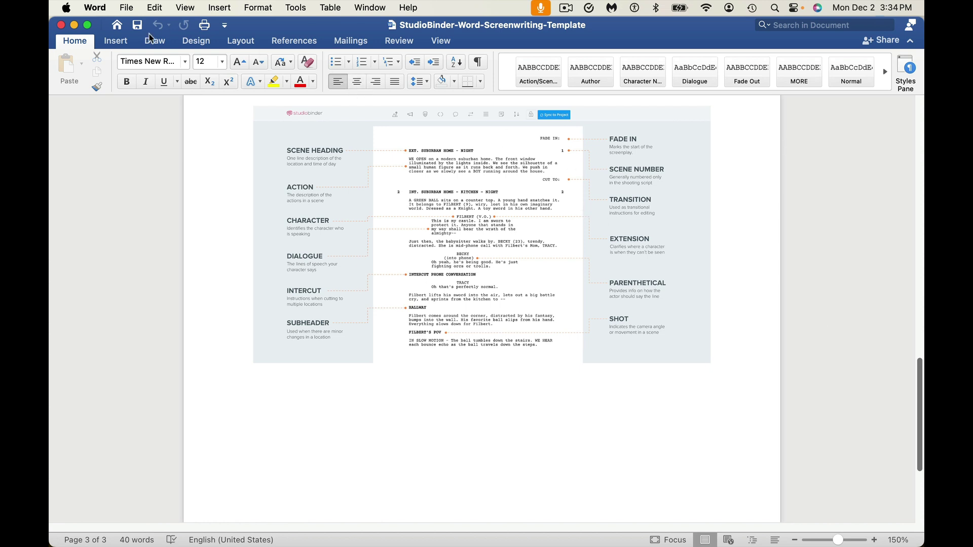
- Switch to the StudioBinder script and view the page-4 scene with FADE IN and CARL's dialogue
click(73, 26)
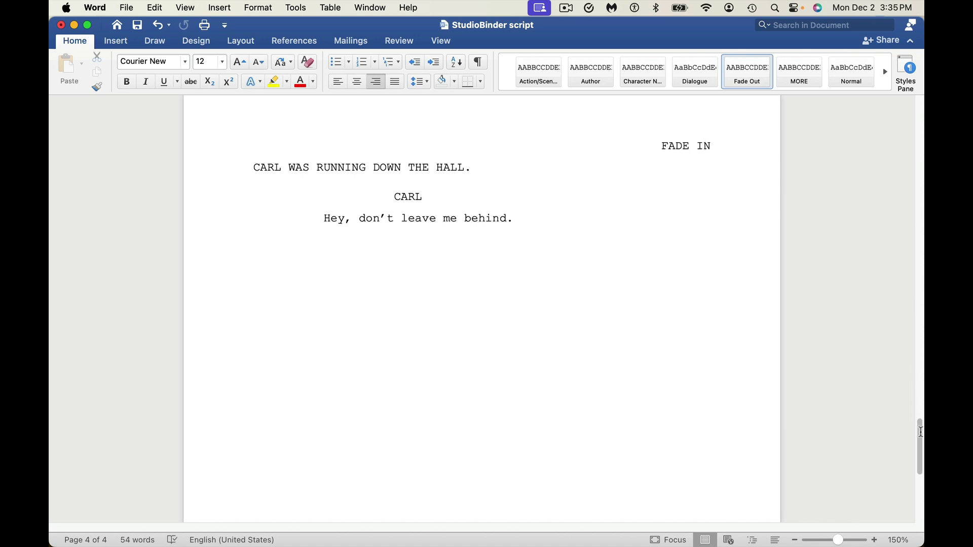
drag(920, 432, 921, 432)
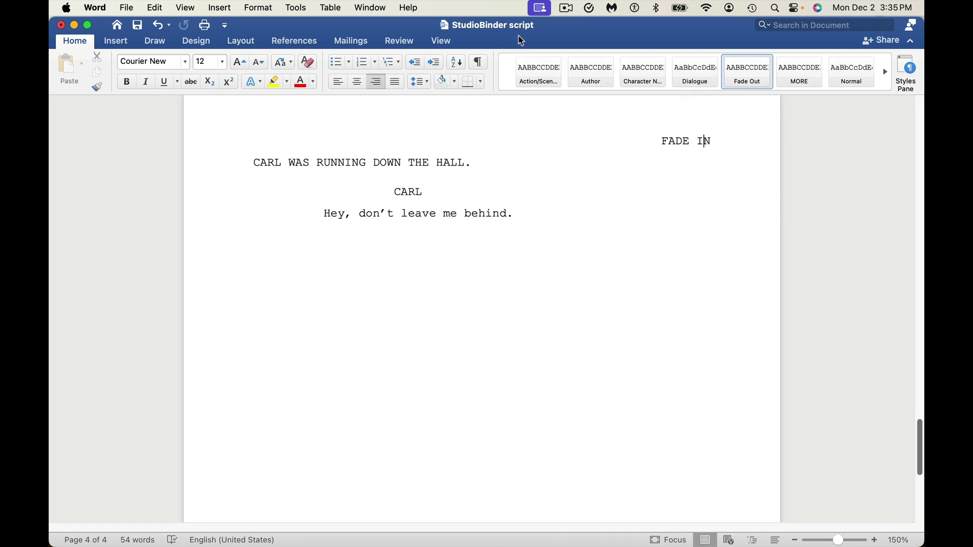
scroll(709, 142, up, 2)
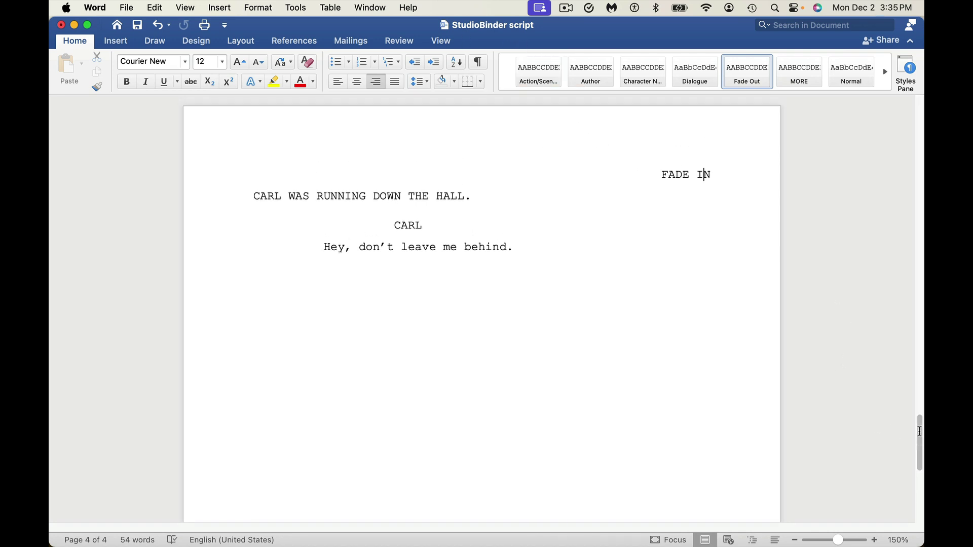
click(702, 180)
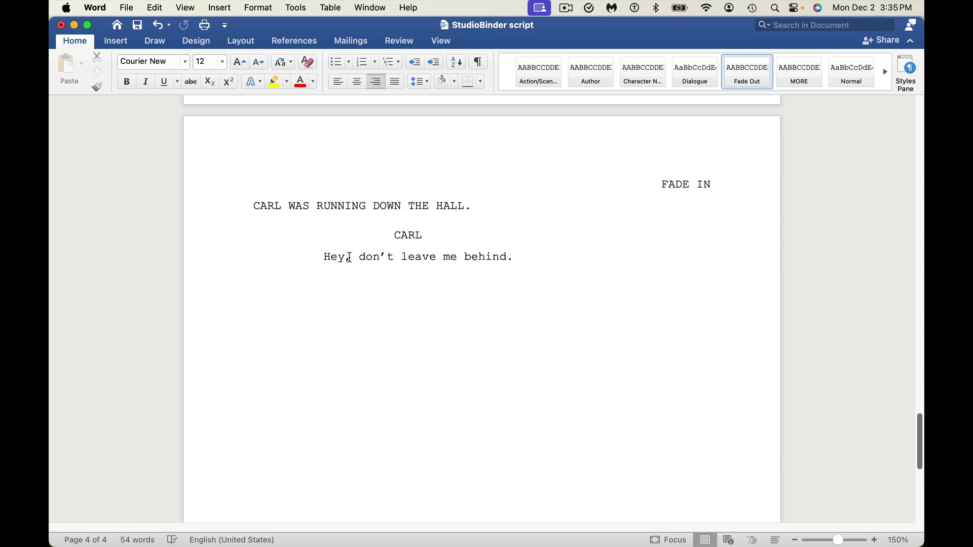
scroll(604, 450, down, 10)
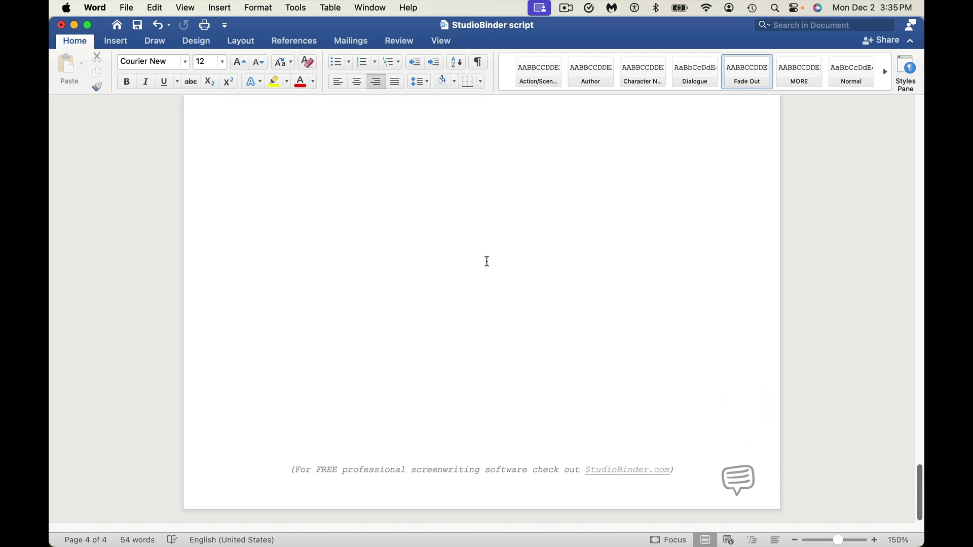
- Delete the StudioBinder promotional footer through View > Header and Footer, then exit footer editing
click(185, 7)
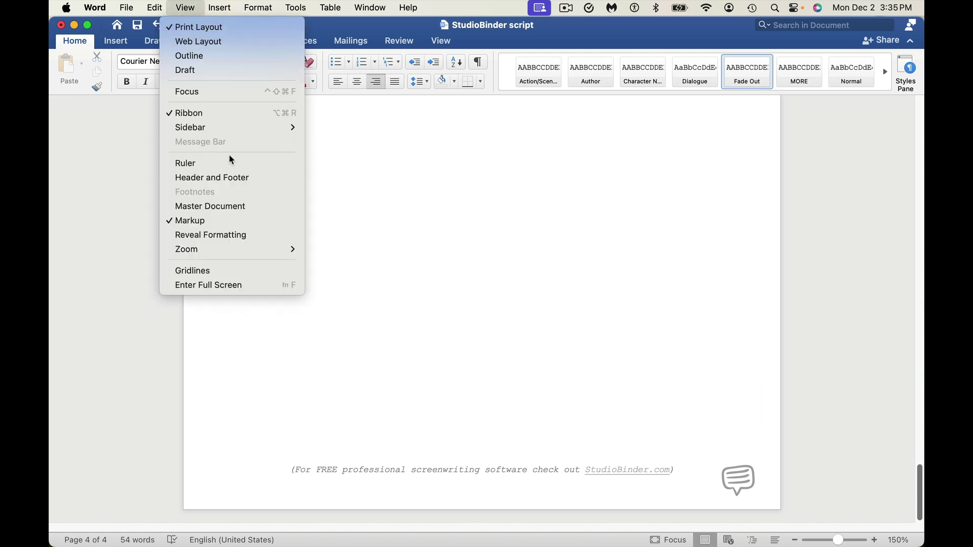
click(240, 177)
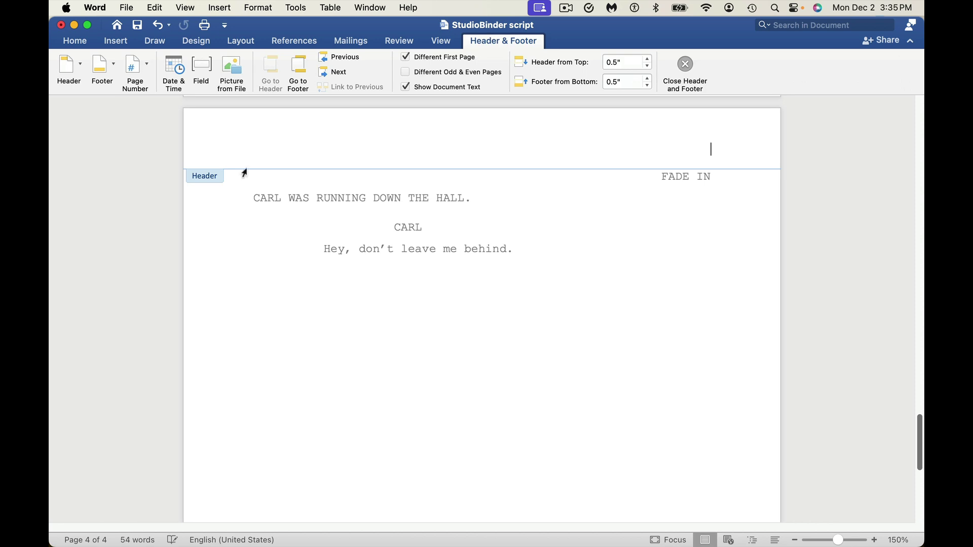
click(107, 62)
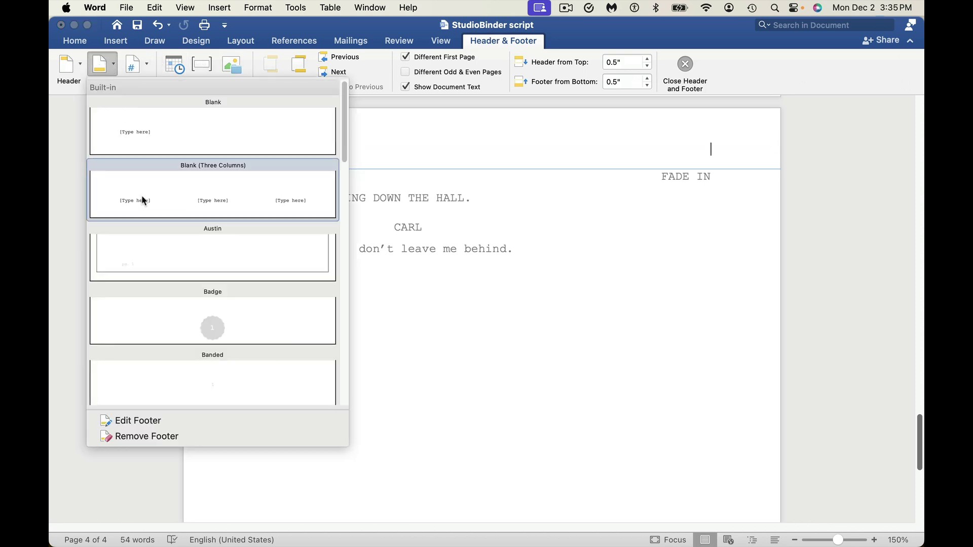
click(176, 437)
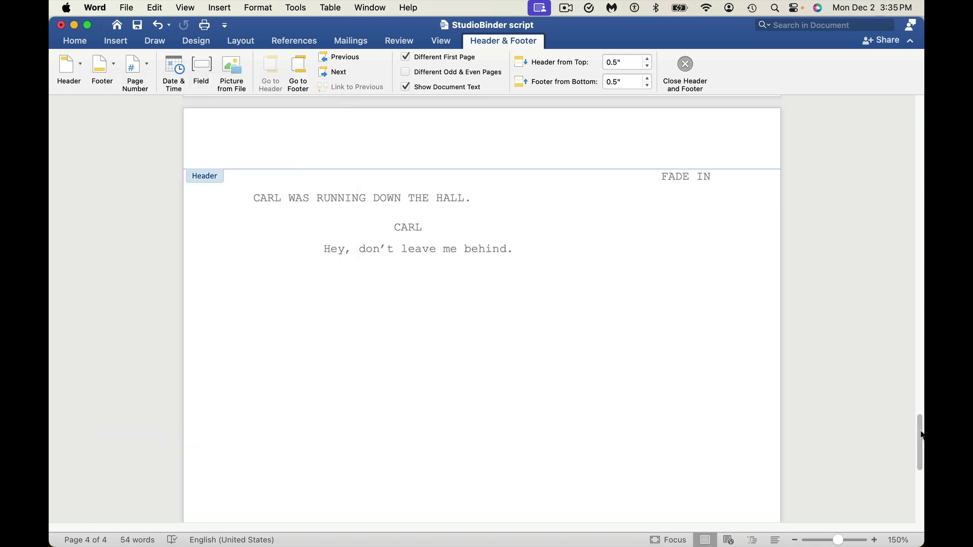
mouse_move(921, 436)
mouse_down()
mouse_move(922, 489)
mouse_move(922, 435)
mouse_up()
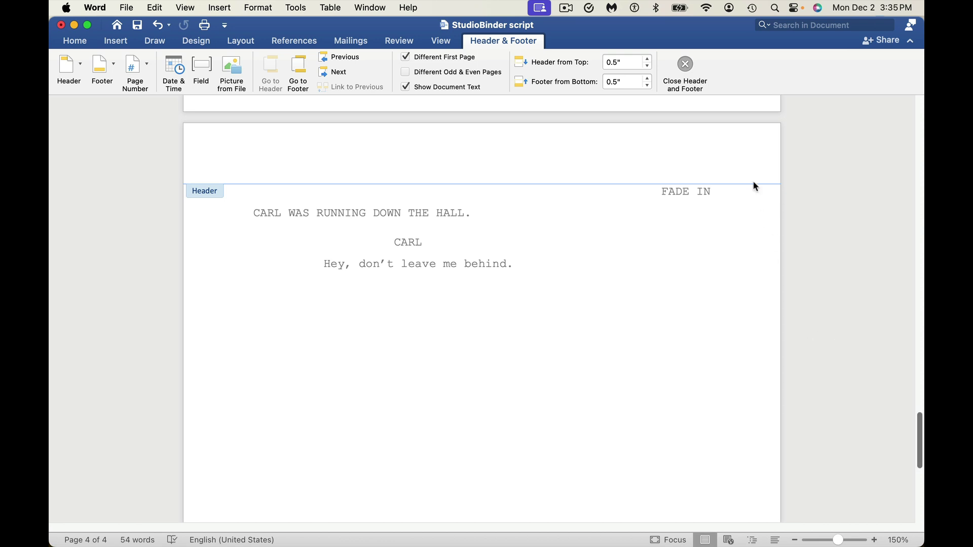
click(682, 66)
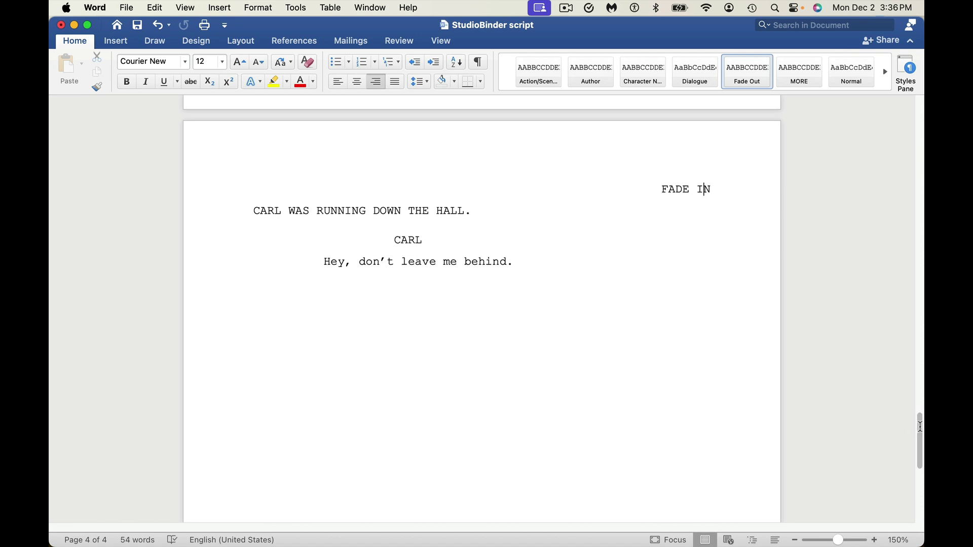
scroll(920, 427, up, 10)
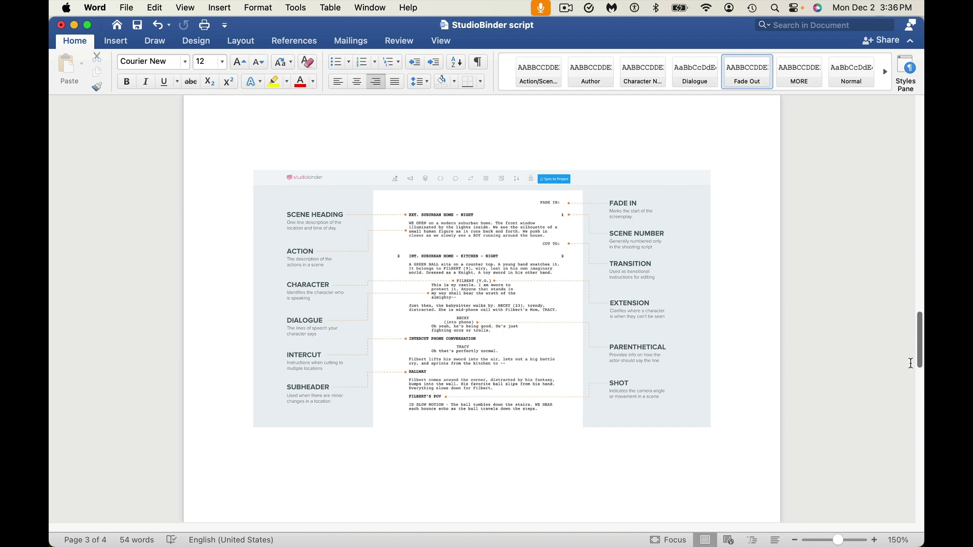
scroll(910, 363, down, 10)
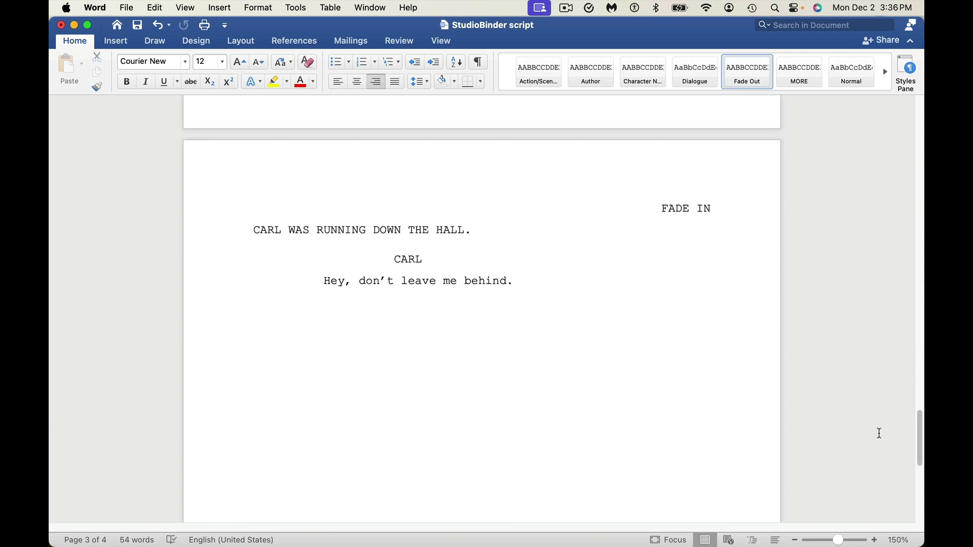
- Restore the blank line above CARL WAS RUNNING DOWN THE HALL and type the heading EXT. STREET - NIGHT
key(super+Left)
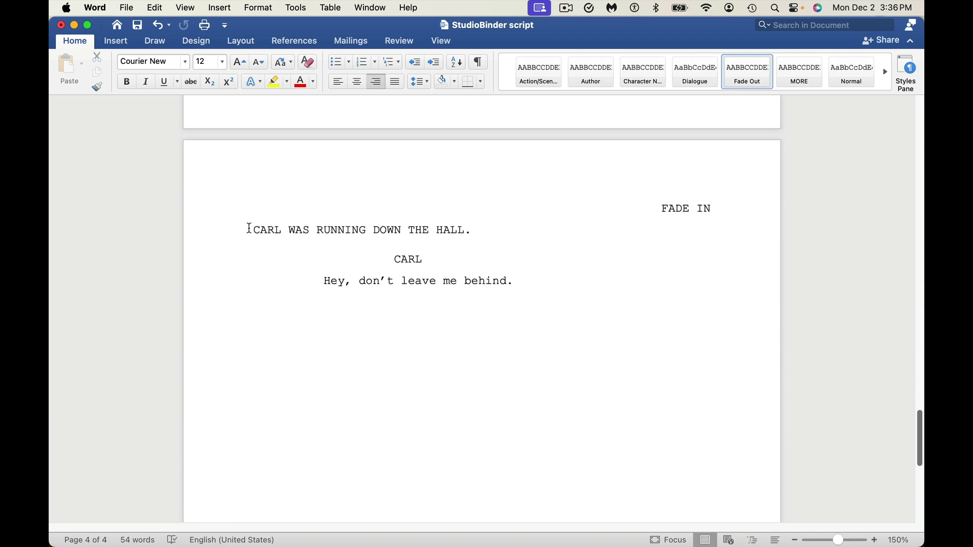
click(249, 229)
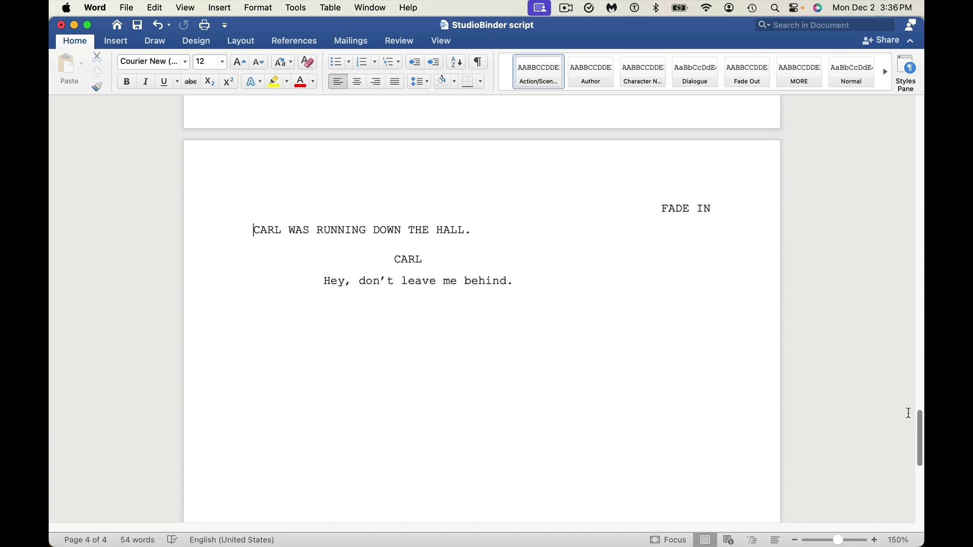
drag(919, 425, 920, 325)
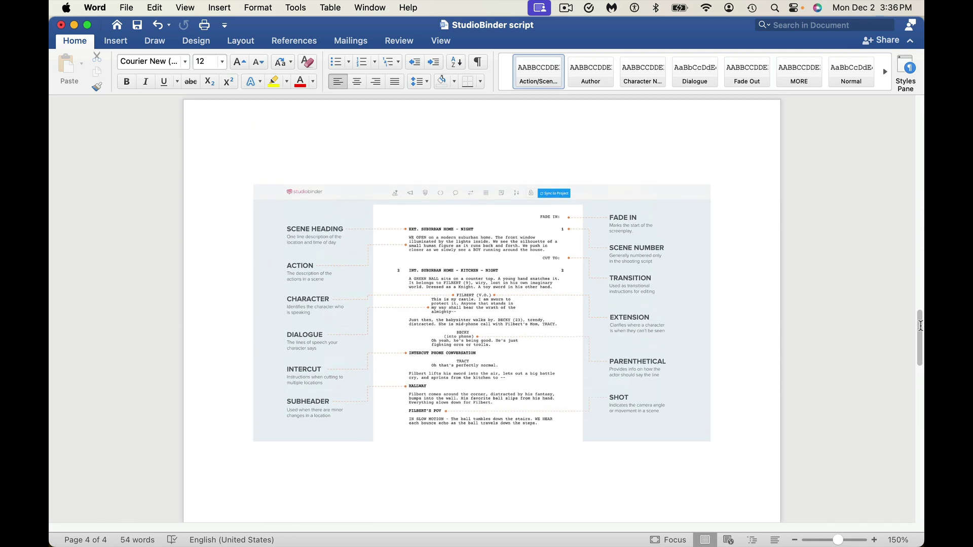
drag(920, 325, 921, 425)
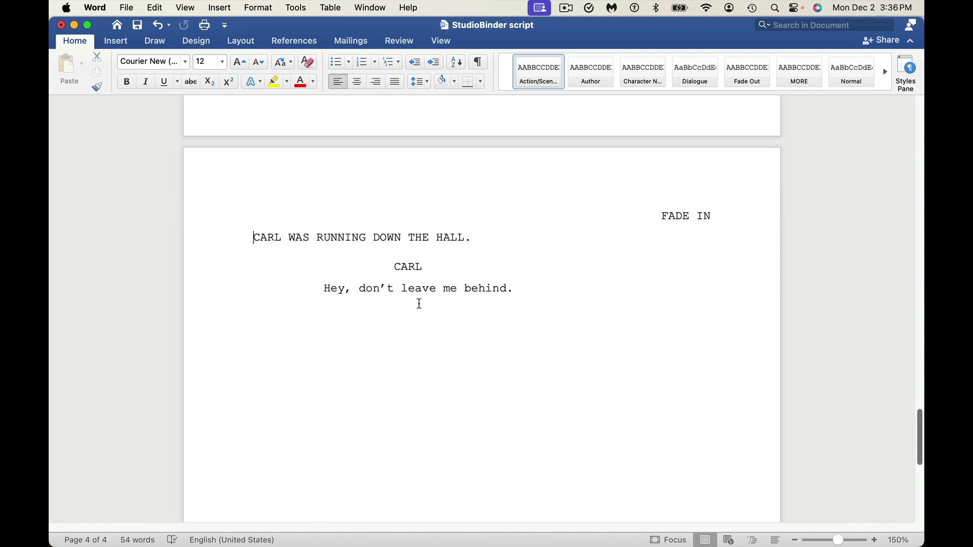
key(super+z)
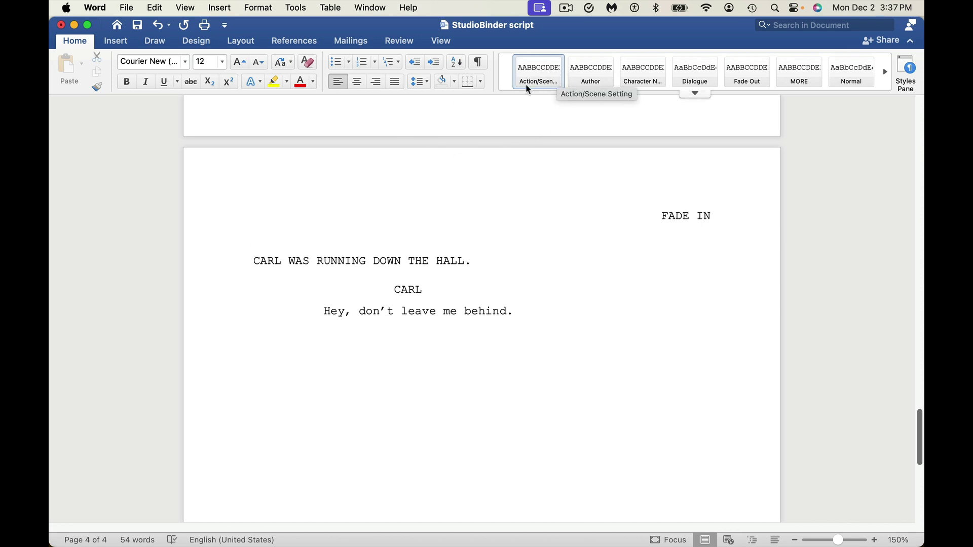
text(INT.)
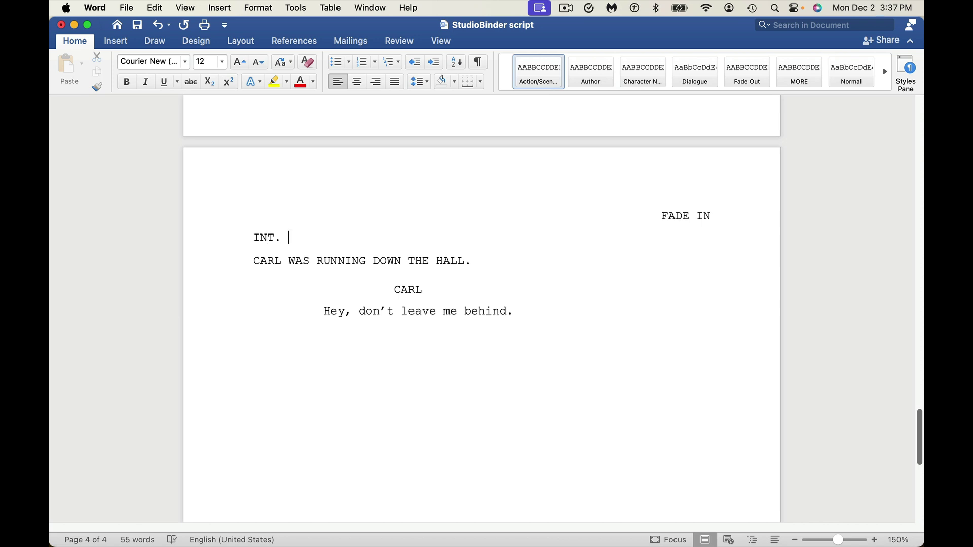
key(BackSpace)
key(BackSpace)
key(BackSpace)
key(BackSpace)
key(BackSpace)
text(EXT. STREET - NIGHT)
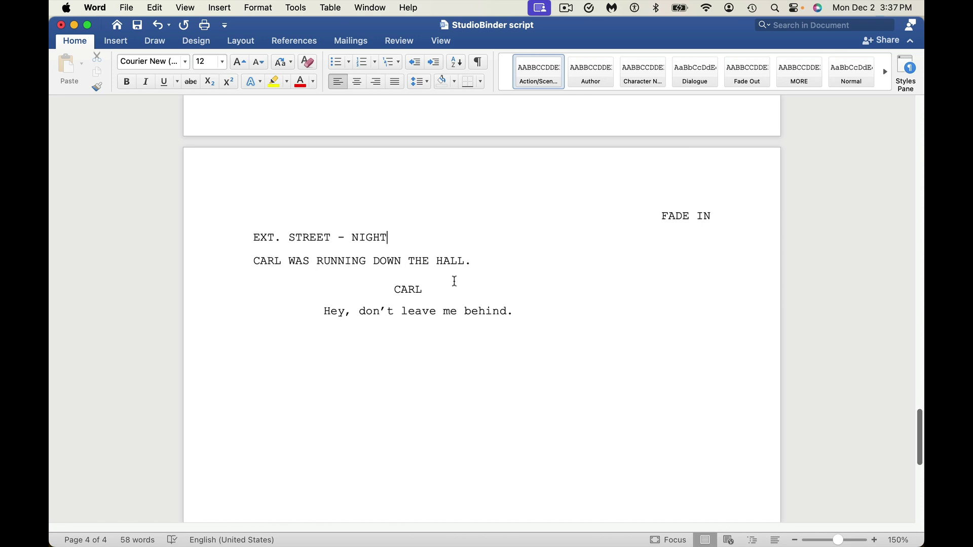
- Delete the old CARL character name and dialogue lines below the action line
click(393, 290)
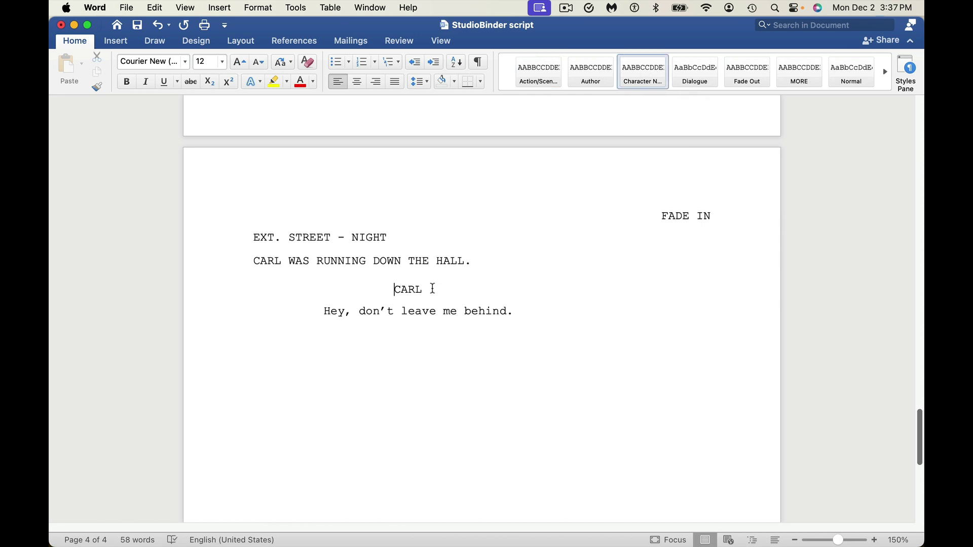
click(484, 260)
drag(519, 312, 399, 288)
key(BackSpace)
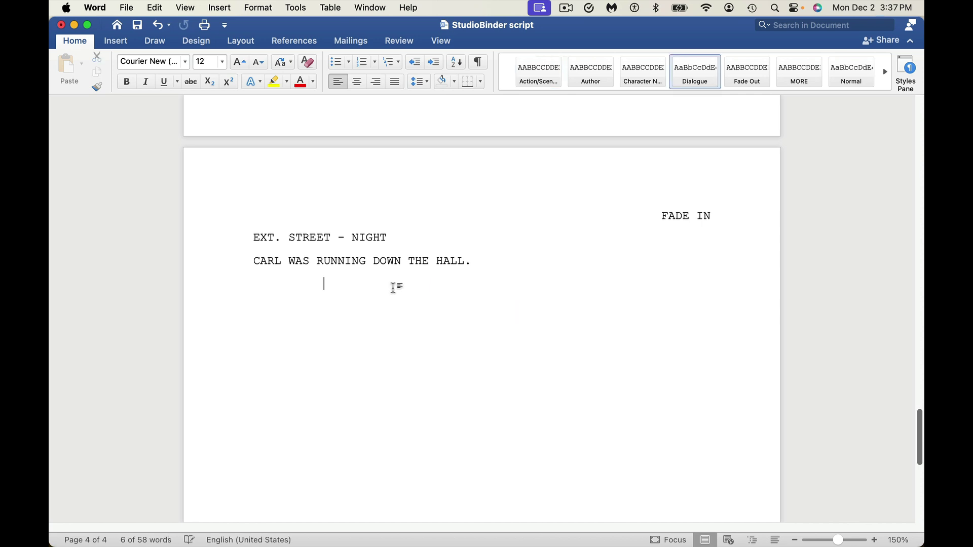
- Add a new Character Name line after the action and type CARL
click(474, 263)
key(Return)
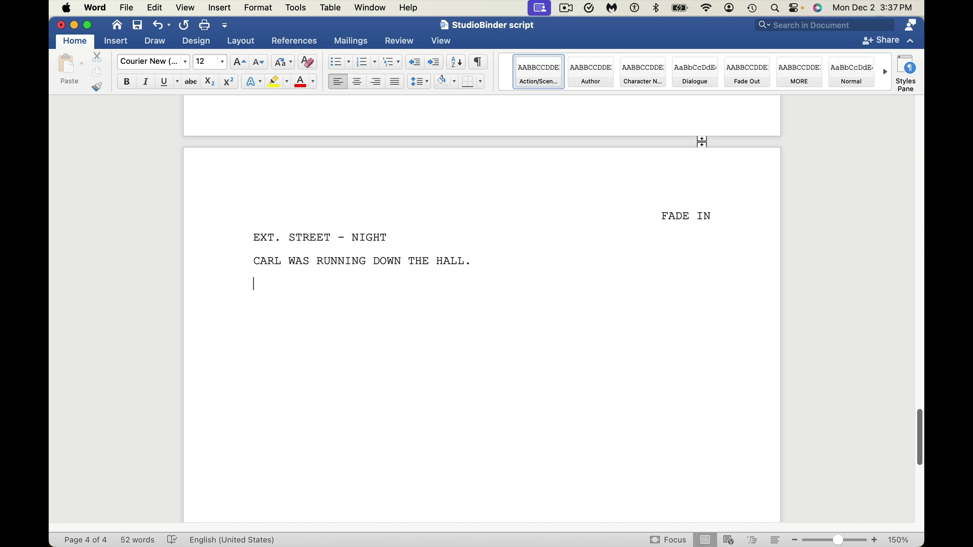
click(645, 67)
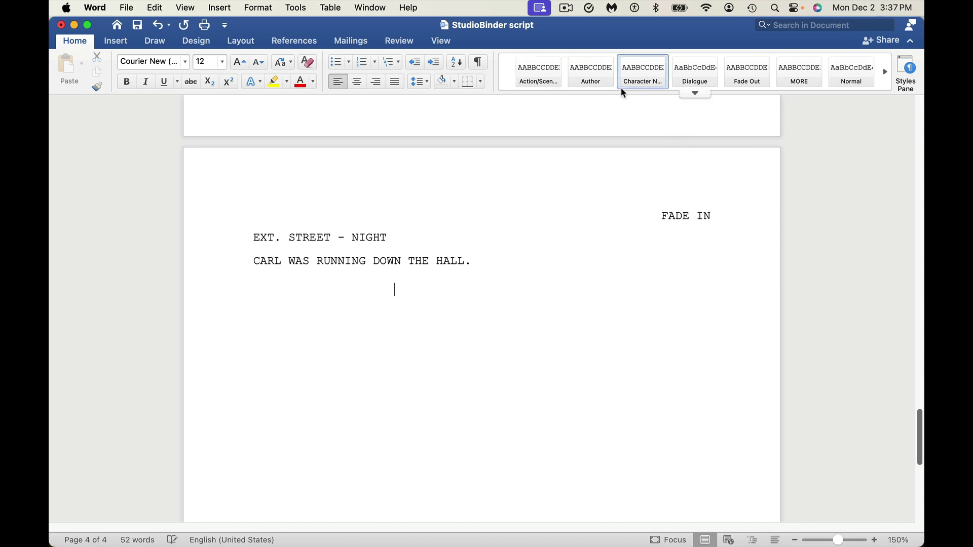
text(CARL)
- Apply the Dialogue style under CARL and type 'I am running for it!'
click(693, 77)
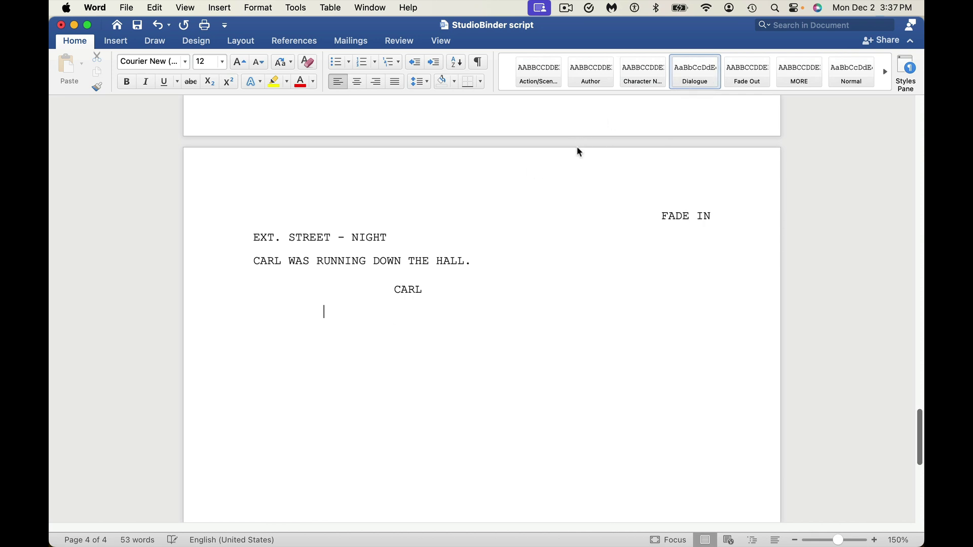
text(I am running for it!)
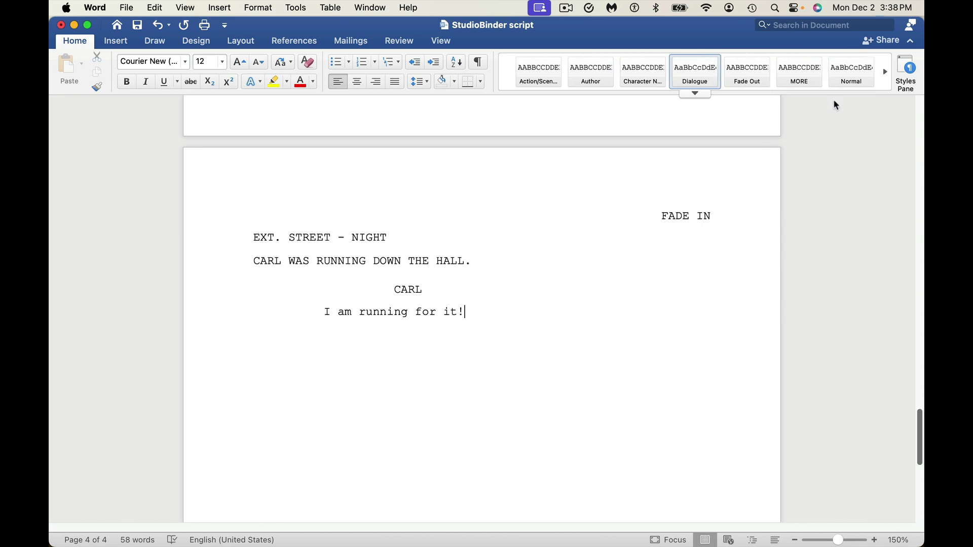
- Browse the expanded Styles gallery, scroll the script, and launch Final Draft from the Dock
click(696, 95)
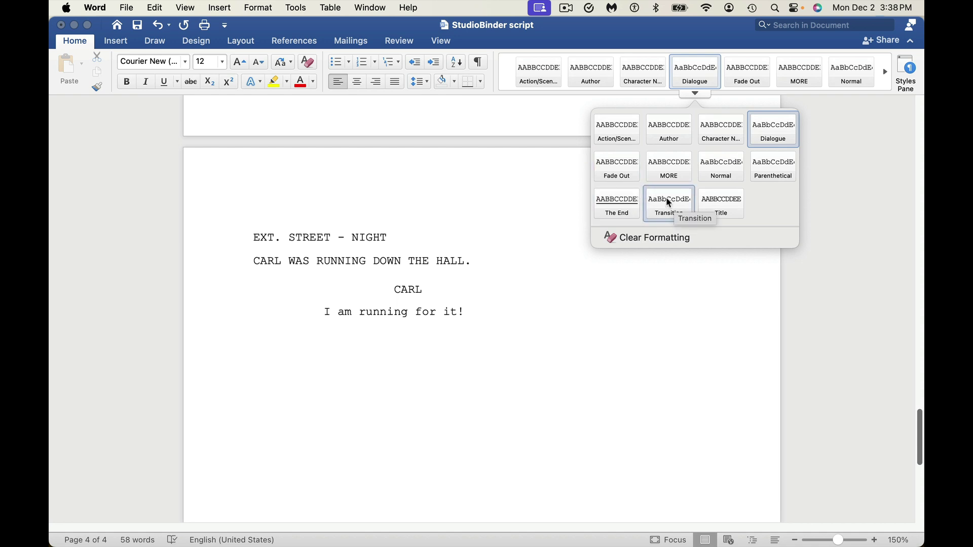
click(618, 170)
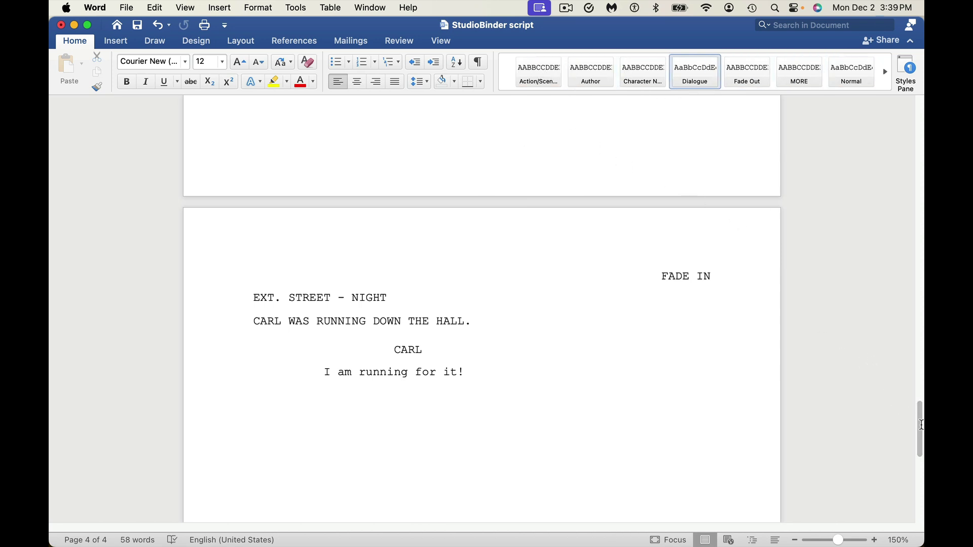
scroll(921, 424, down, 3)
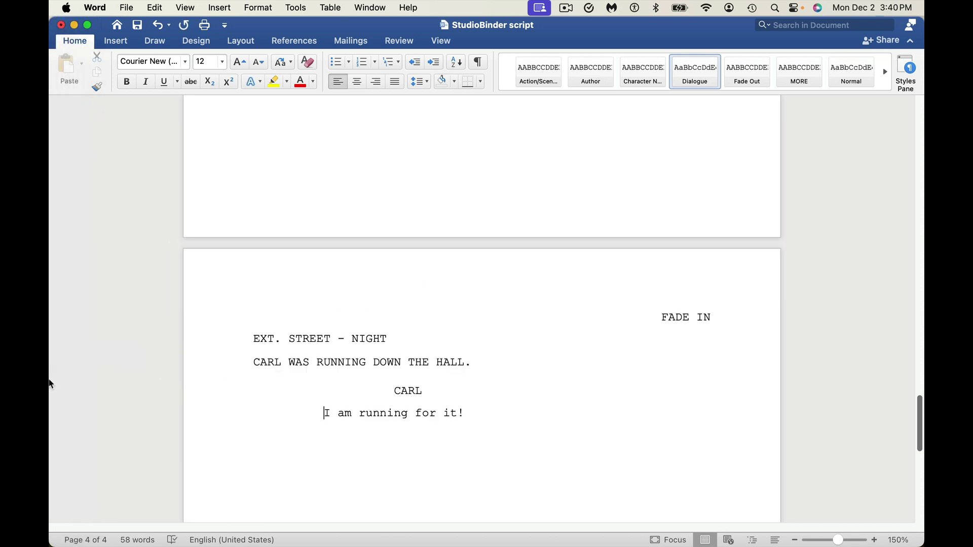
mouse_move(51, 383)
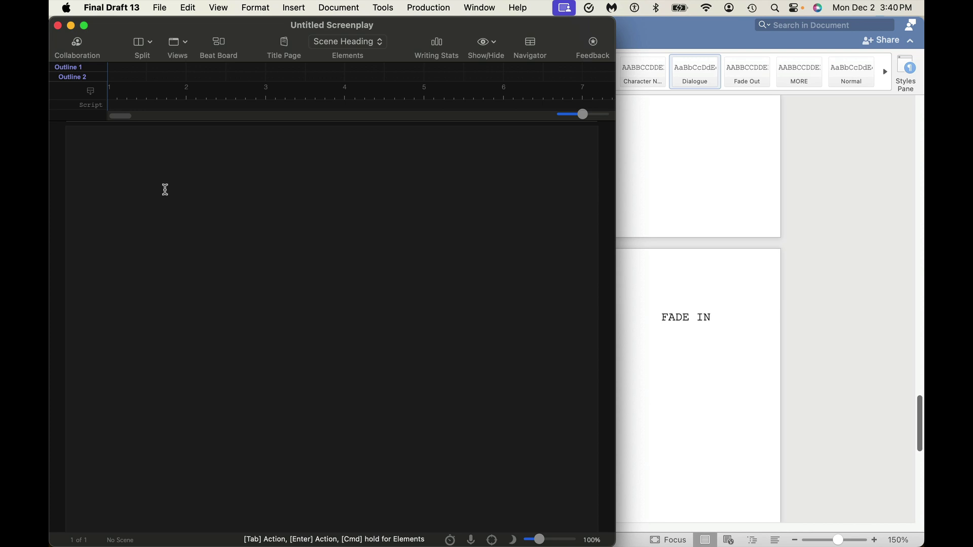
- Make the first Final Draft line a Transition reading FADE IN: and start a new line
right_click(165, 189)
click(400, 222)
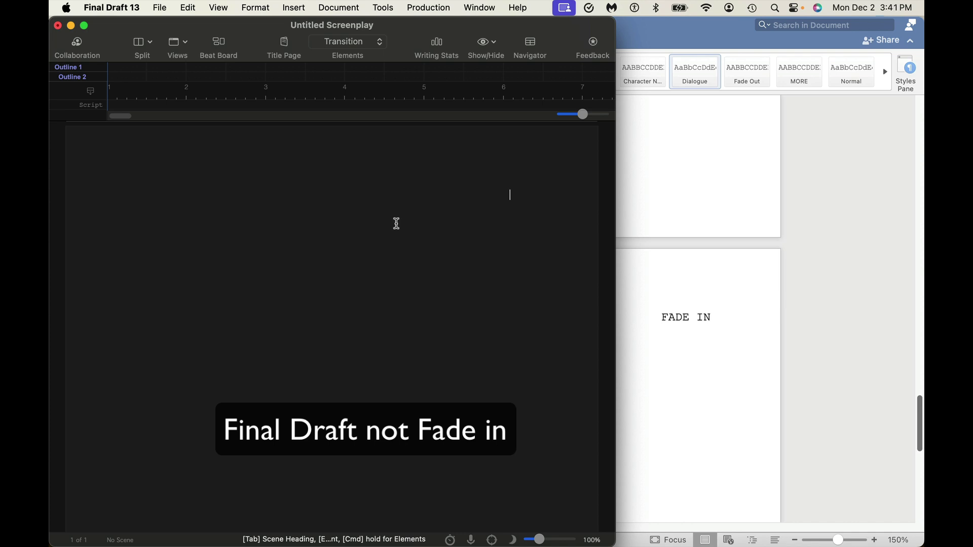
text(FADE IN:)
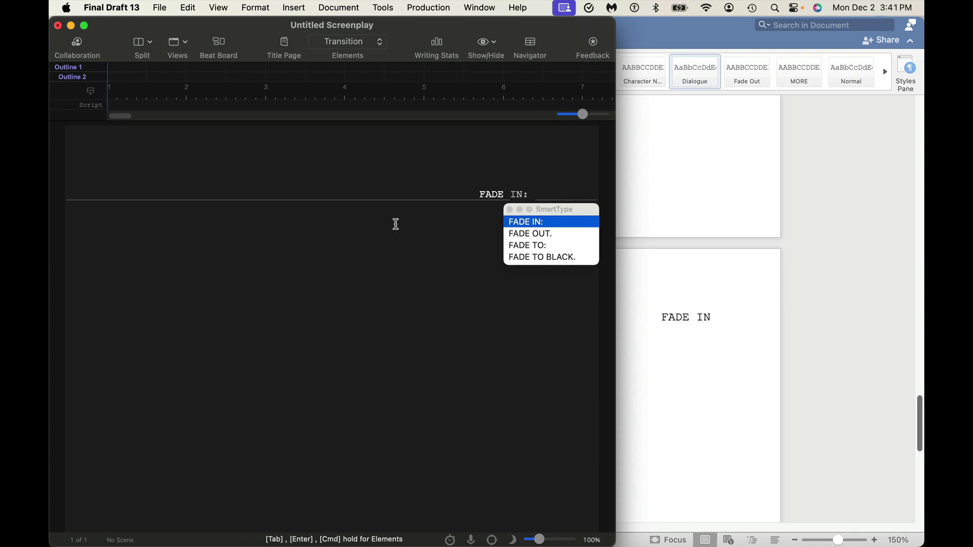
key(Return)
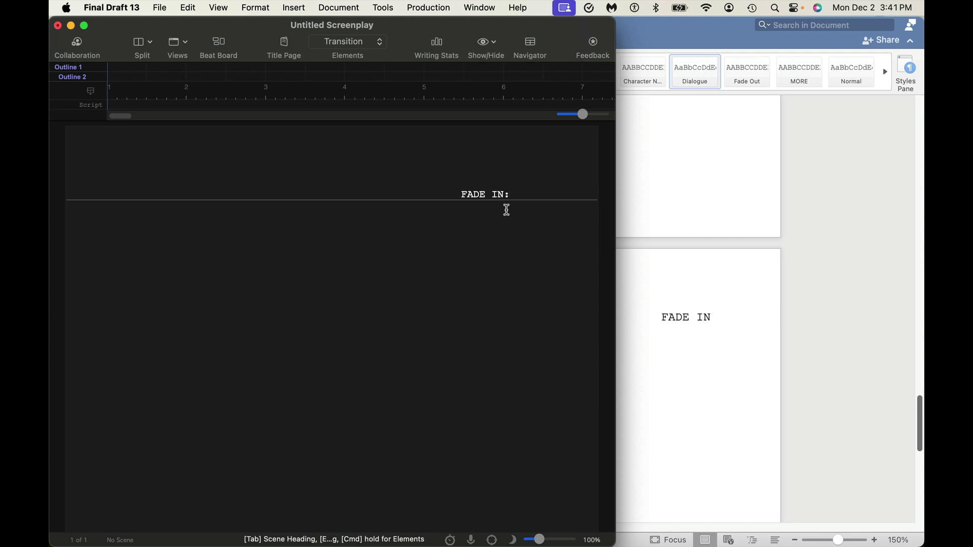
key(Return)
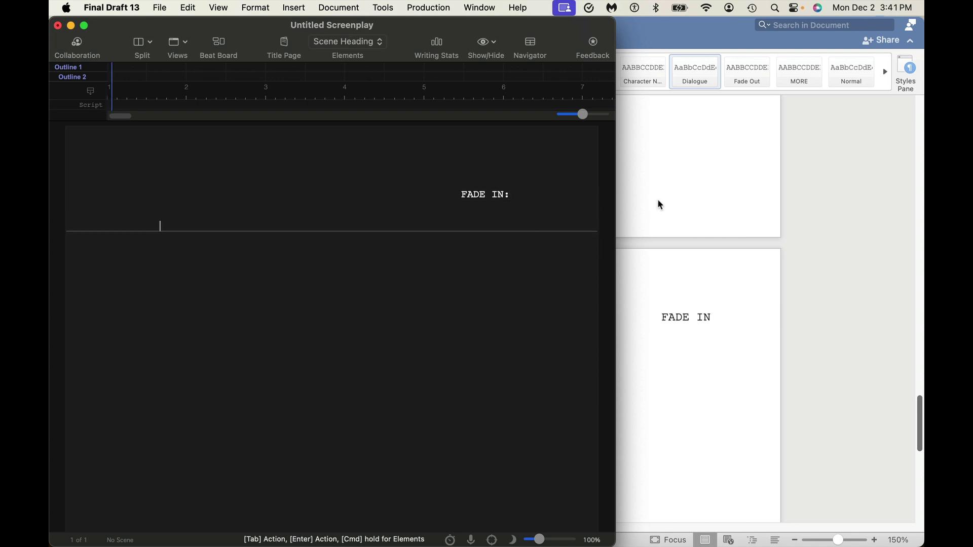
- Shift the Word window right and bring the Final Draft screenplay back in front
click(695, 40)
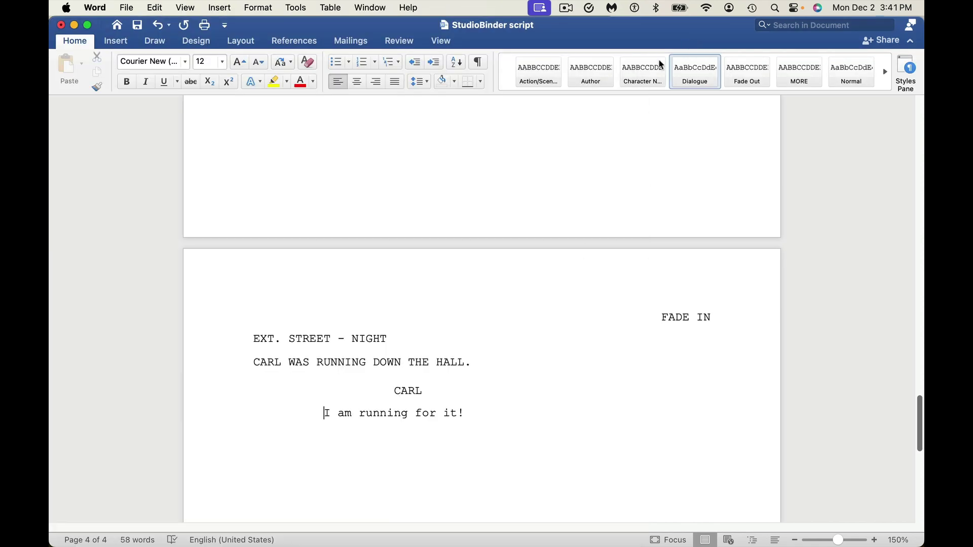
drag(643, 39, 697, 39)
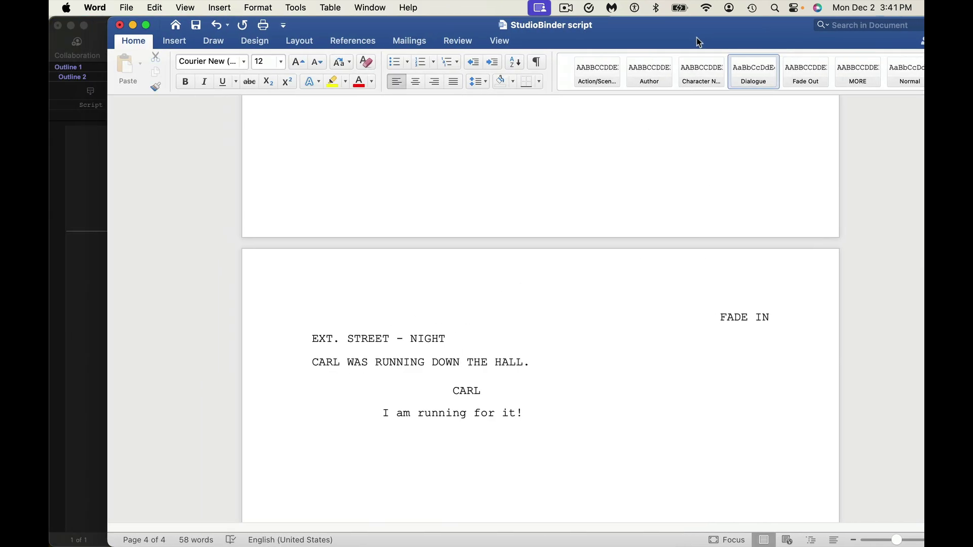
click(92, 259)
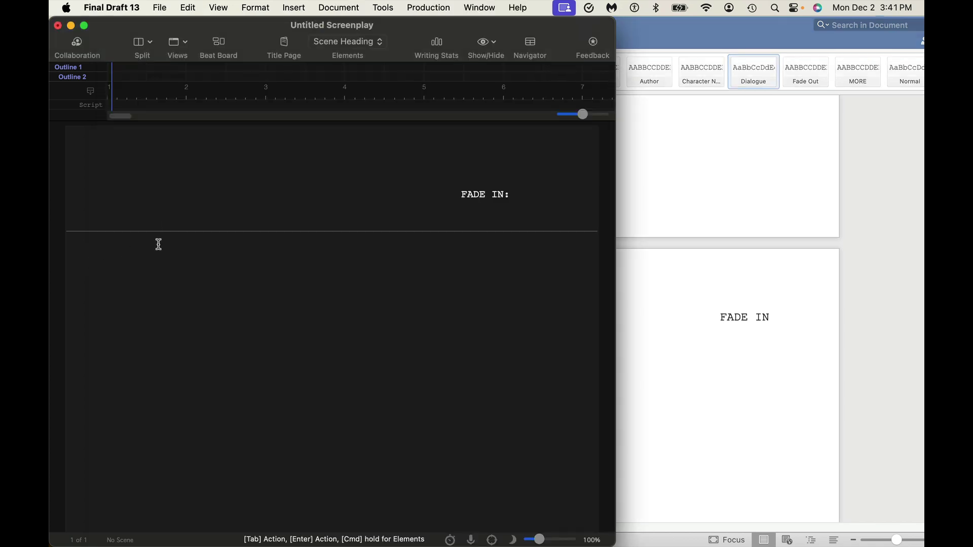
- Enter the scene heading EXT. STREET - NIGHT, then Tab the new line back to Scene Heading
text(EXT. )
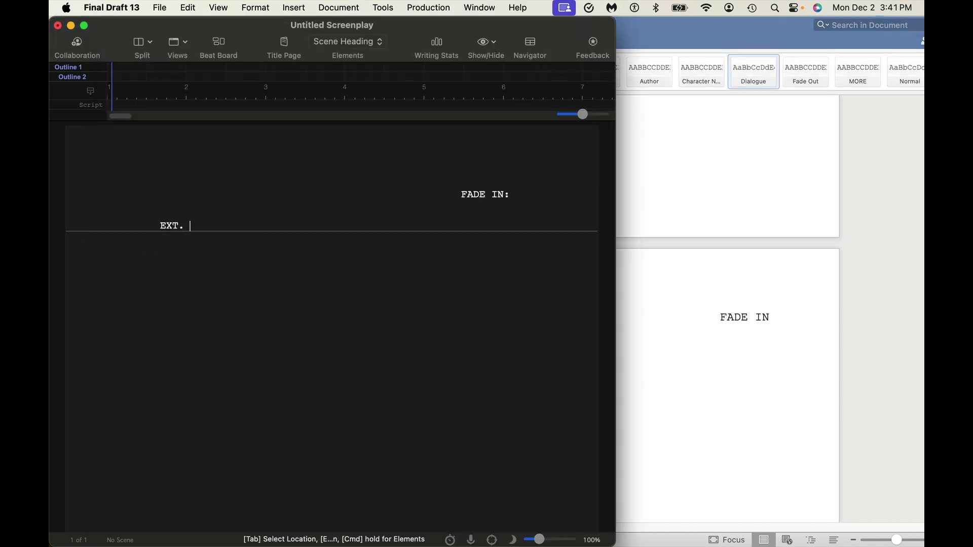
text(STREET)
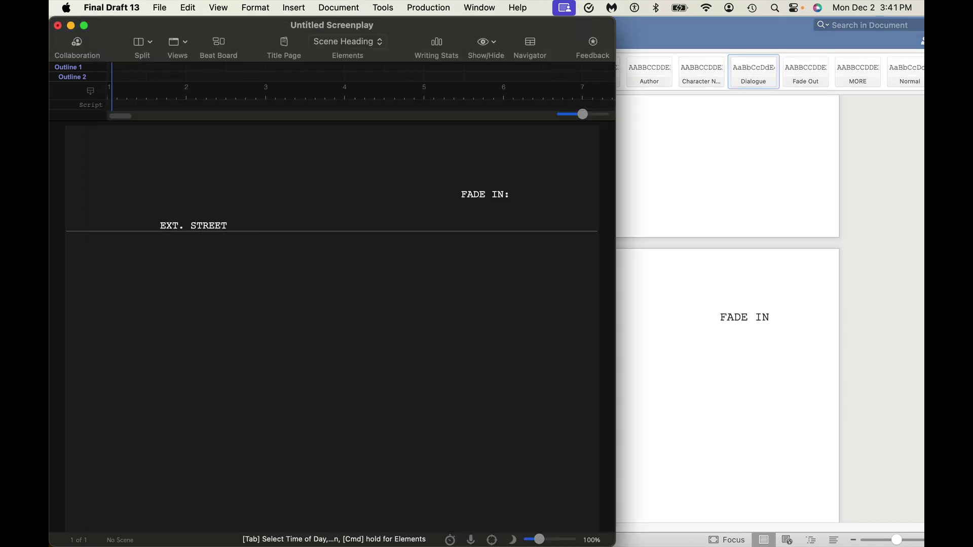
text( - NIGHT)
key(Return)
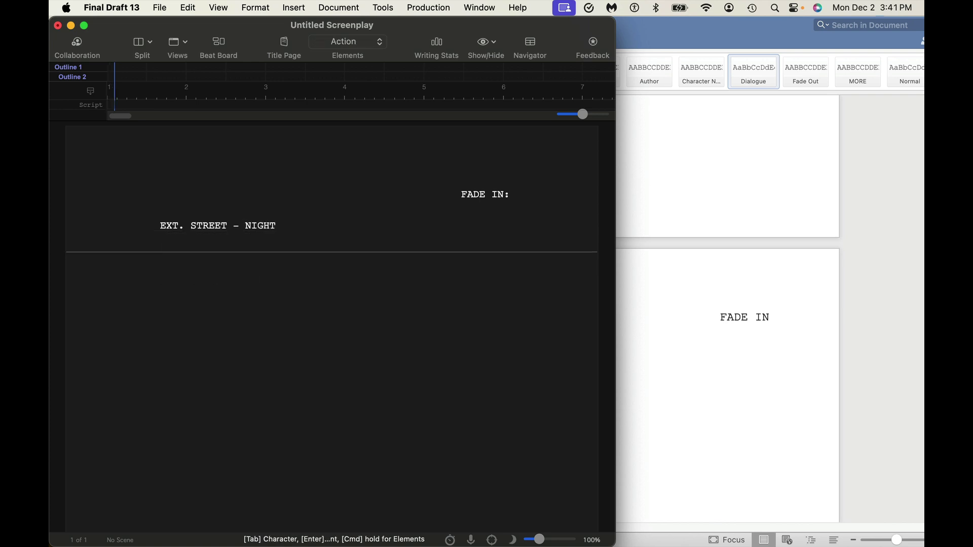
key(Tab)
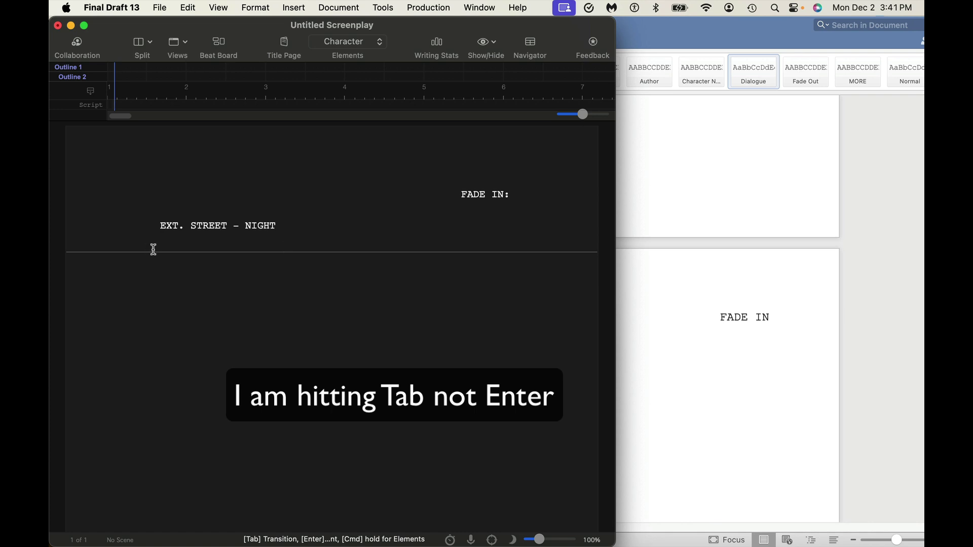
key(Tab)
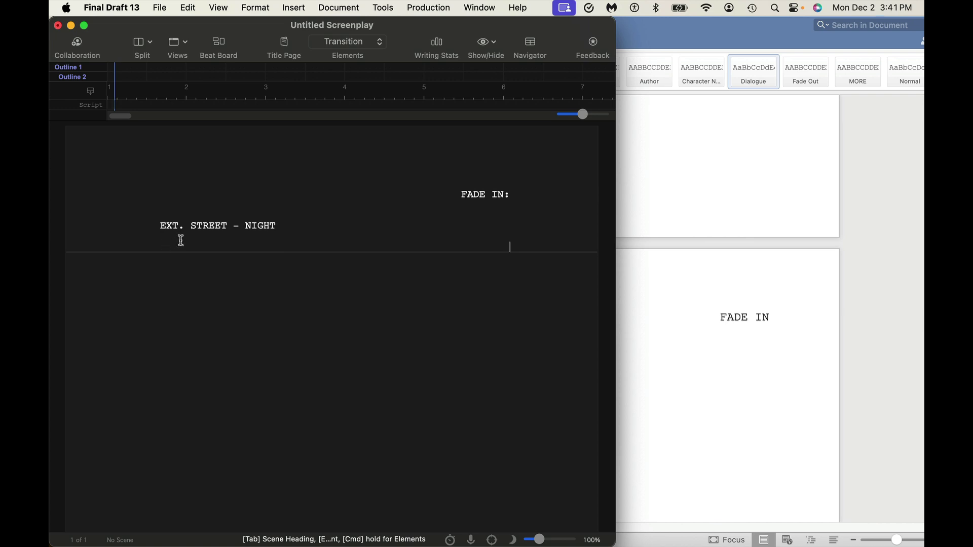
key(Tab)
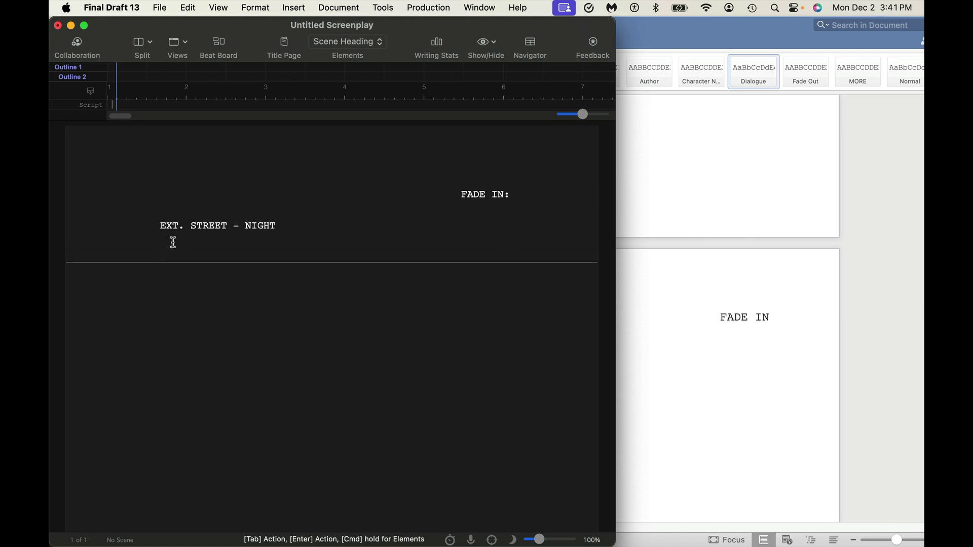
- Add the action 'CARL IS RUNNING DOWN THE STREET.' followed by a CARL character cue
text(CARL IS RUNNING)
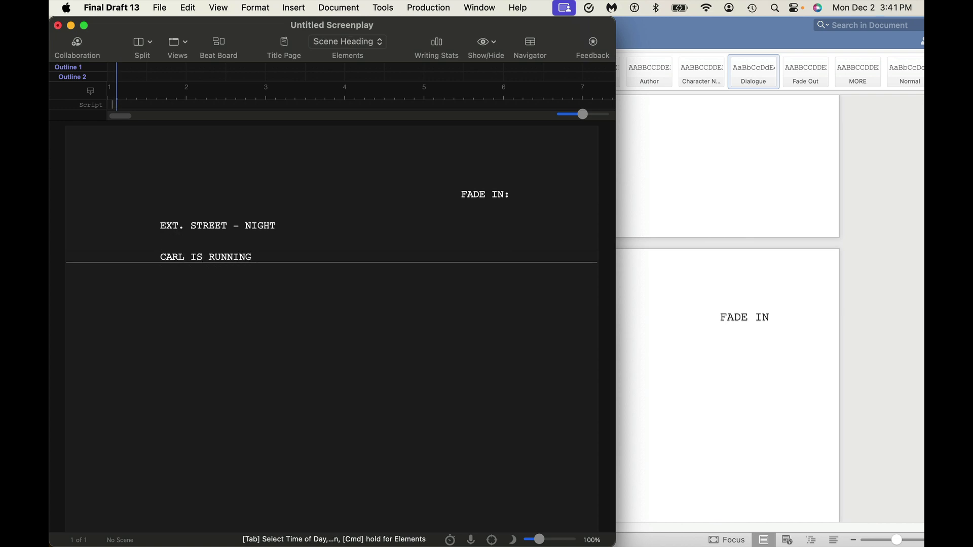
text( DOWN THE STREET)
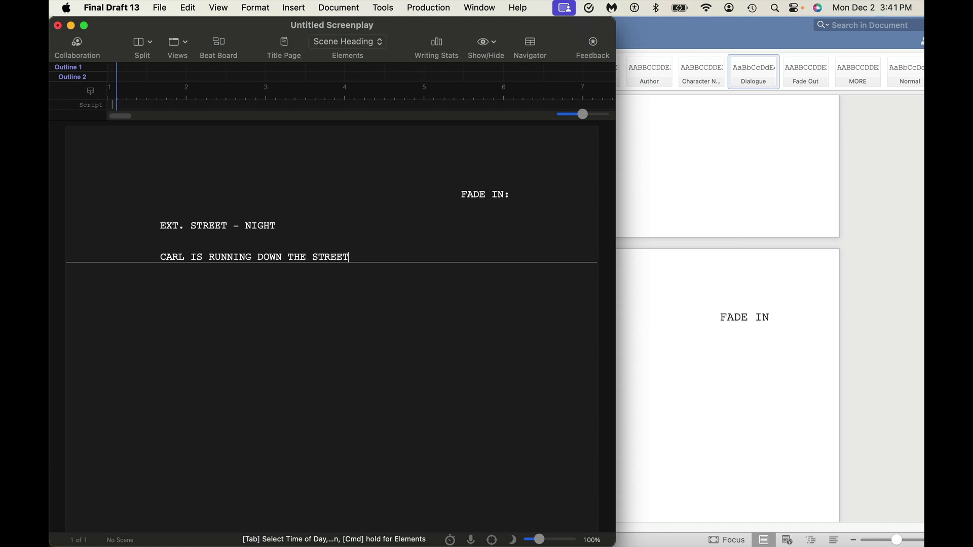
text(.)
key(Return)
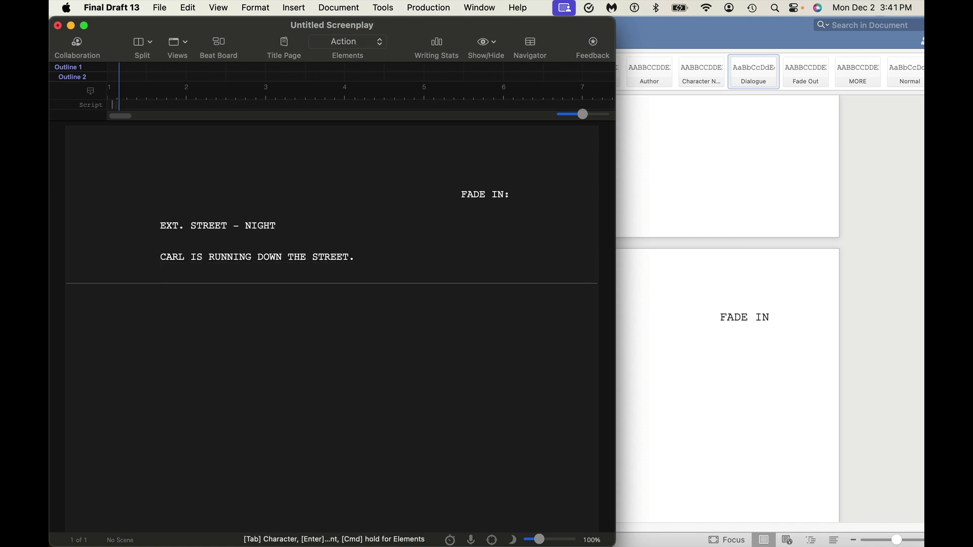
key(Tab)
text(CARL)
key(Return)
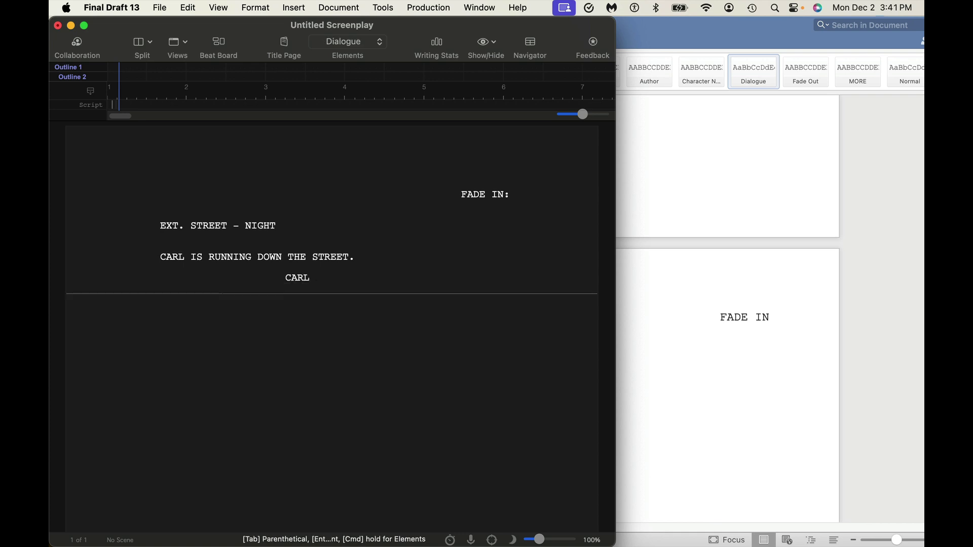
text(()
key(BackSpace)
- Write CARL's dialogue 'I am running for it.' under his cue in Final Draft
click(641, 352)
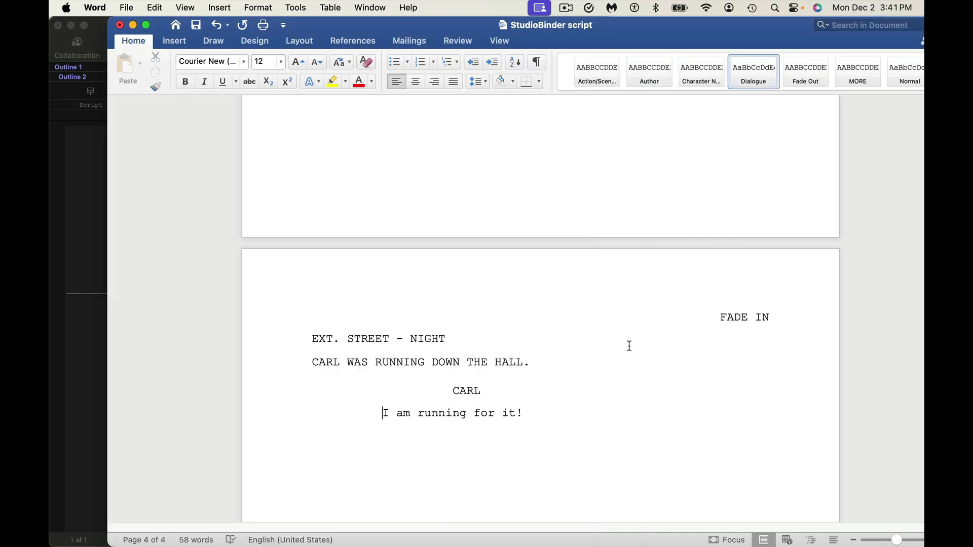
click(87, 210)
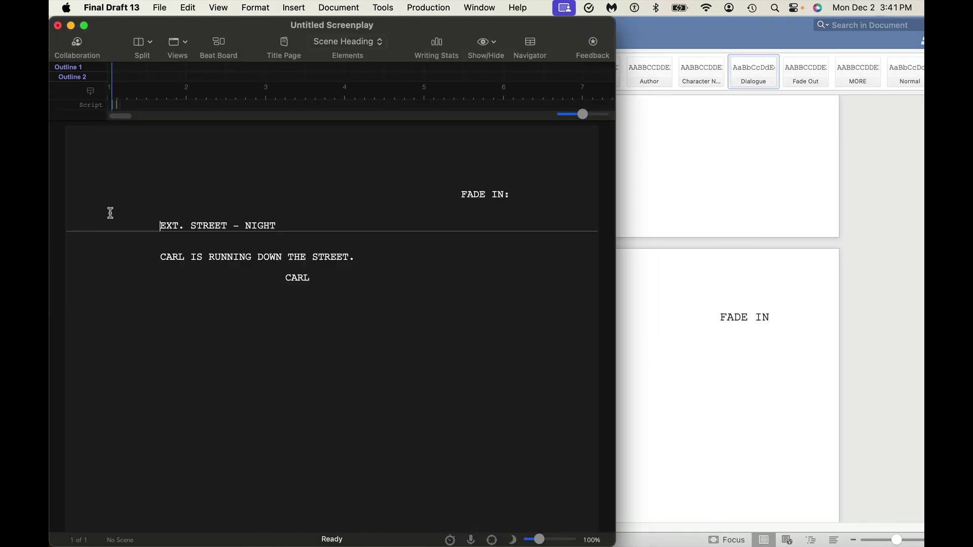
click(248, 299)
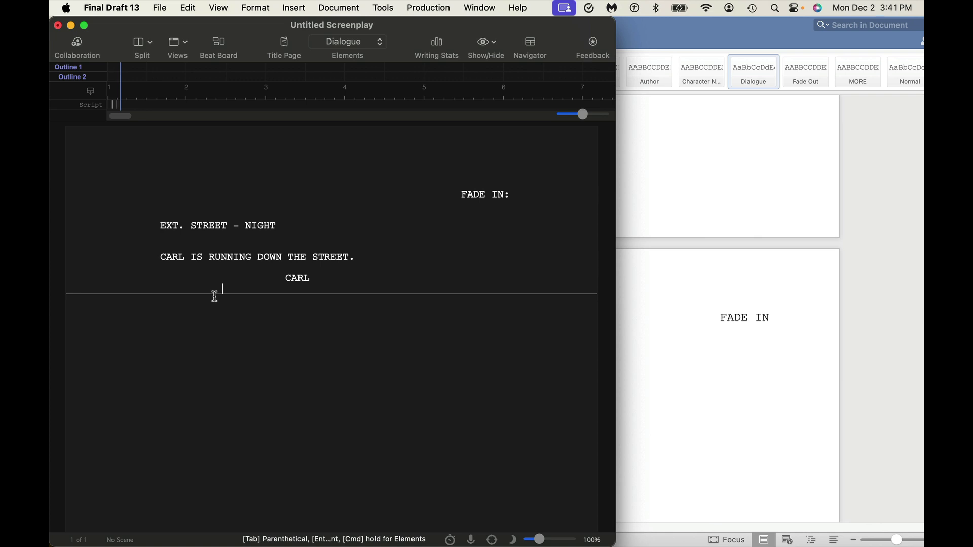
text(I am runing)
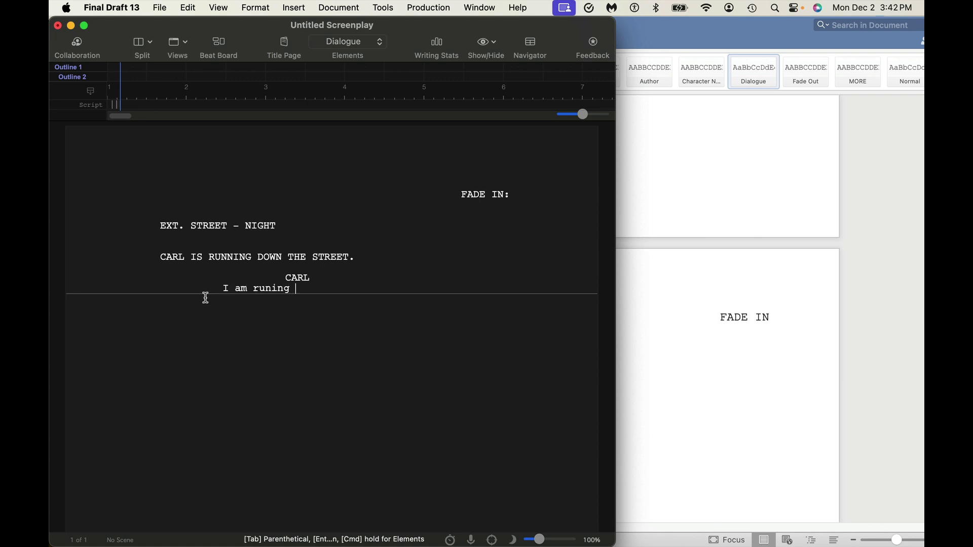
key(BackSpace)
key(BackSpace)
key(BackSpace)
key(BackSpace)
key(BackSpace)
text(ning for)
text( it.)
- Add a colon so Word's transition reads 'FADE IN:', then minimize Final Draft
click(708, 282)
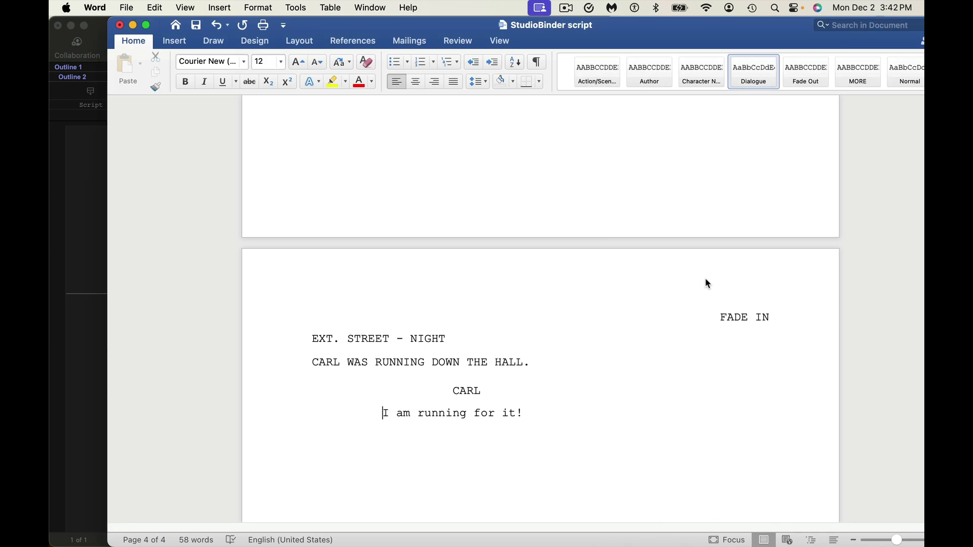
click(101, 258)
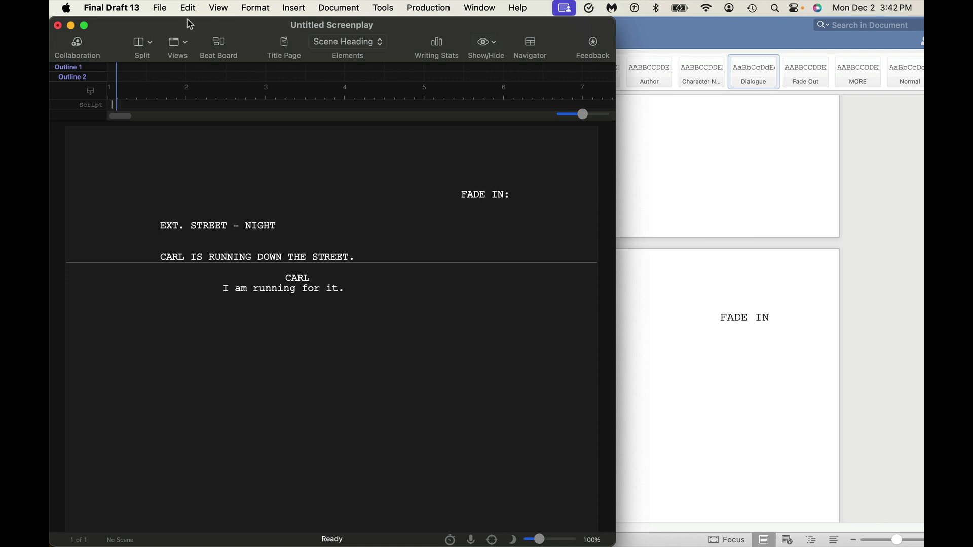
click(719, 346)
click(787, 323)
text(:)
drag(75, 29, 98, 29)
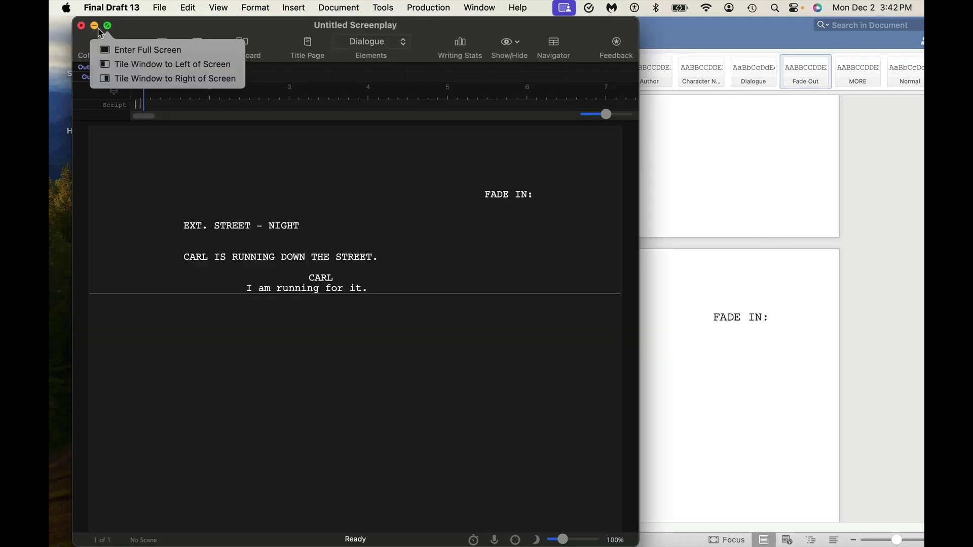
click(94, 25)
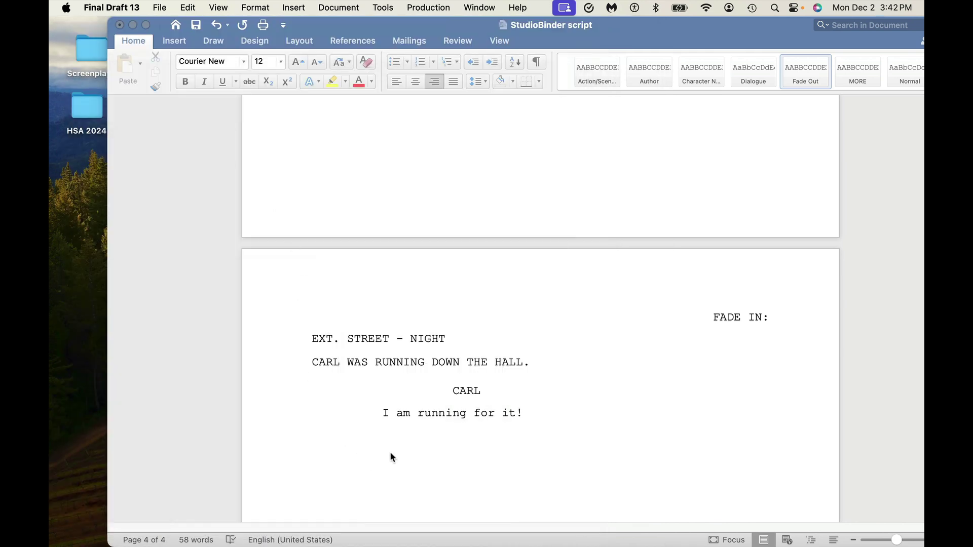